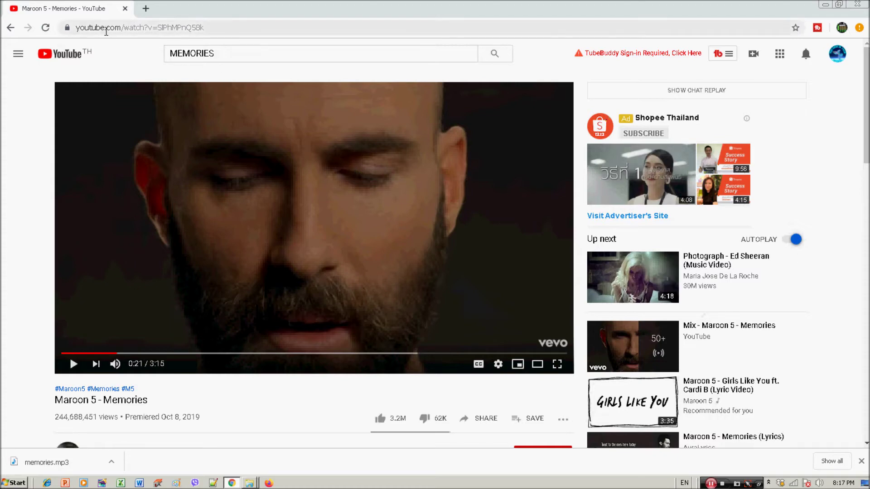
Change the video address from youtube.com to yout.com, keeping the rest of the link, and load it
click(236, 28)
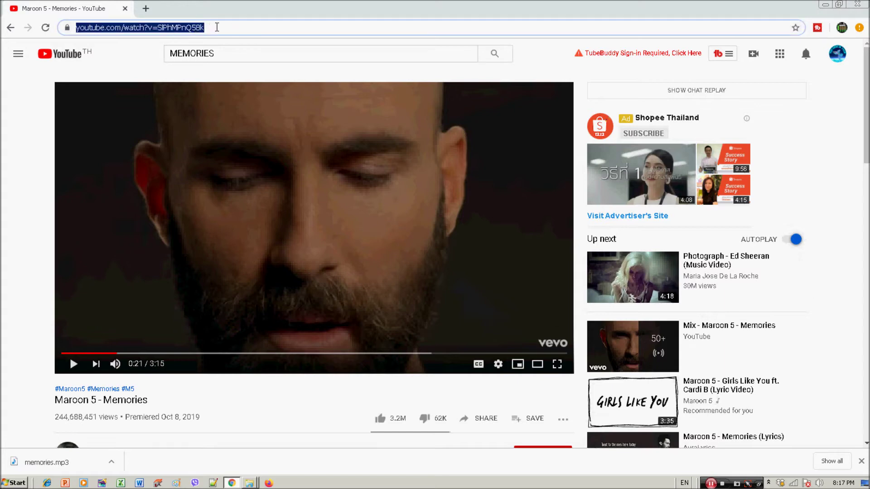
click(104, 29)
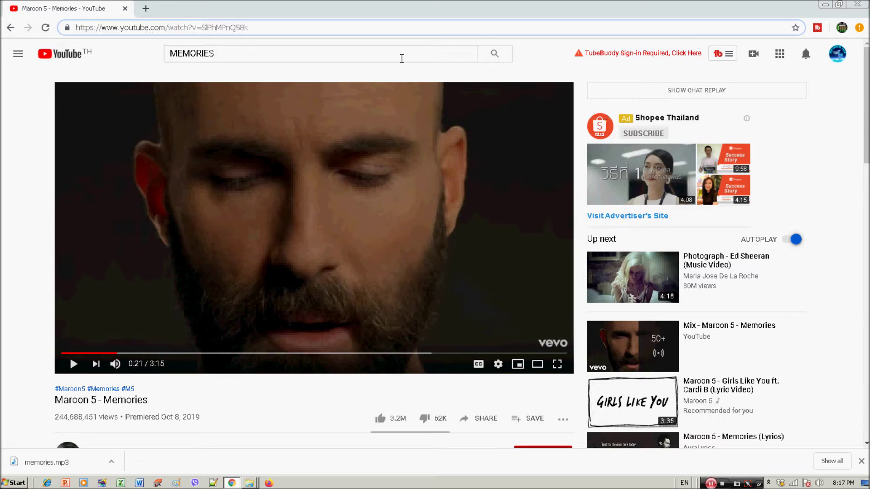
key(BackSpace)
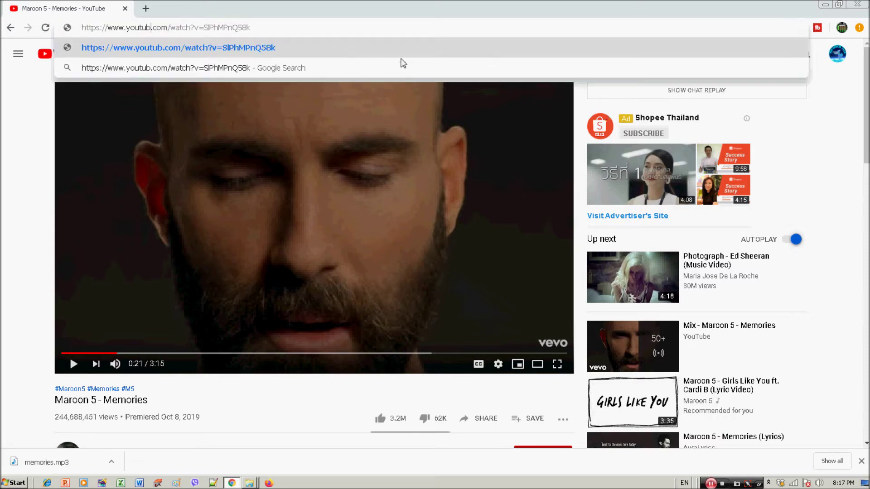
key(BackSpace)
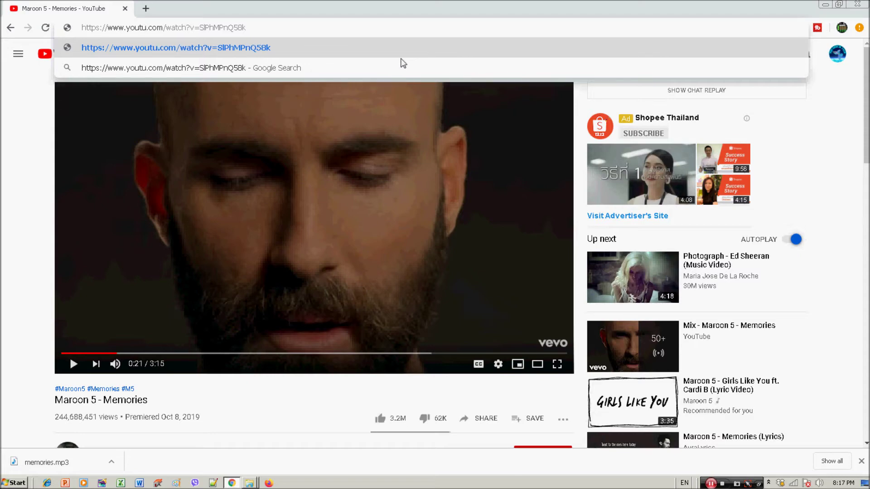
key(BackSpace)
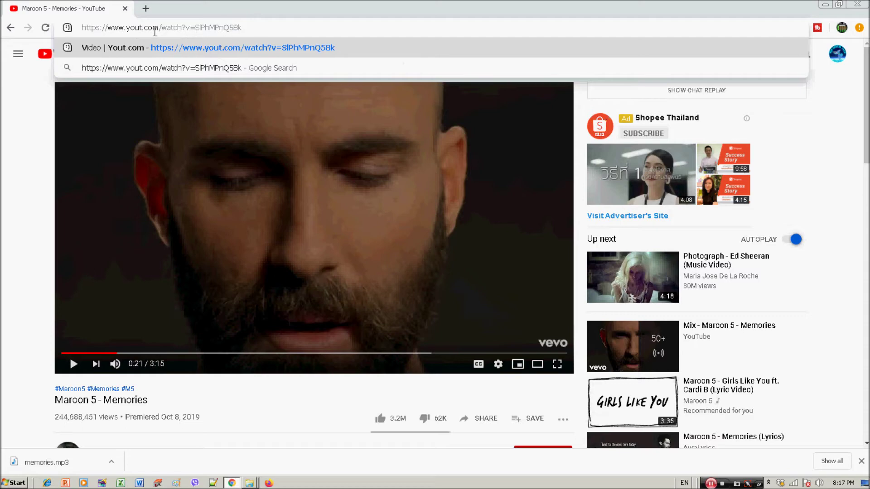
click(250, 28)
key(Return)
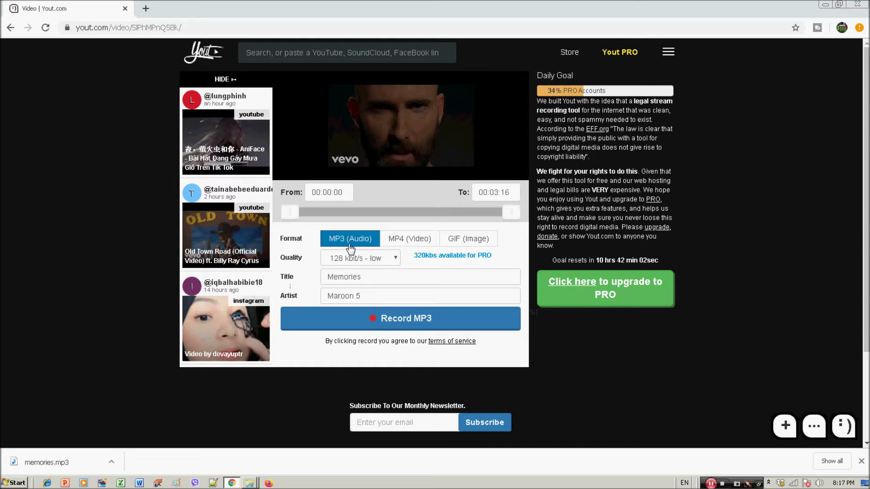
click(405, 320)
click(396, 320)
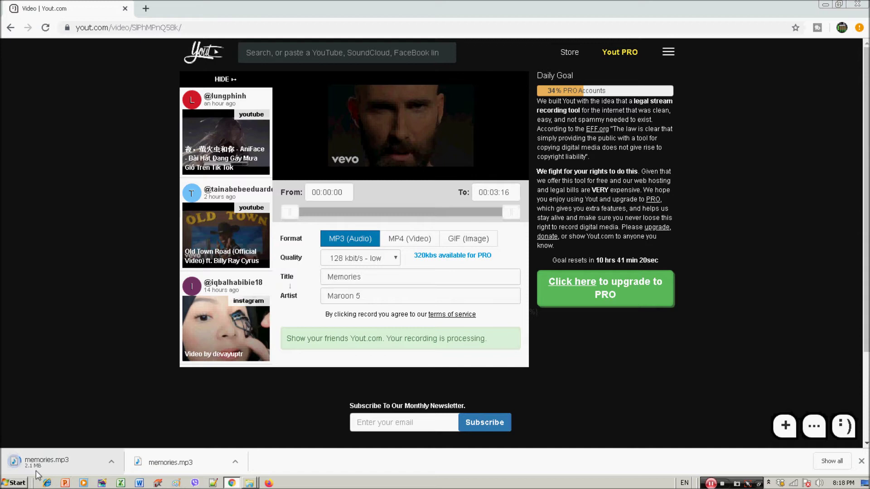
click(111, 462)
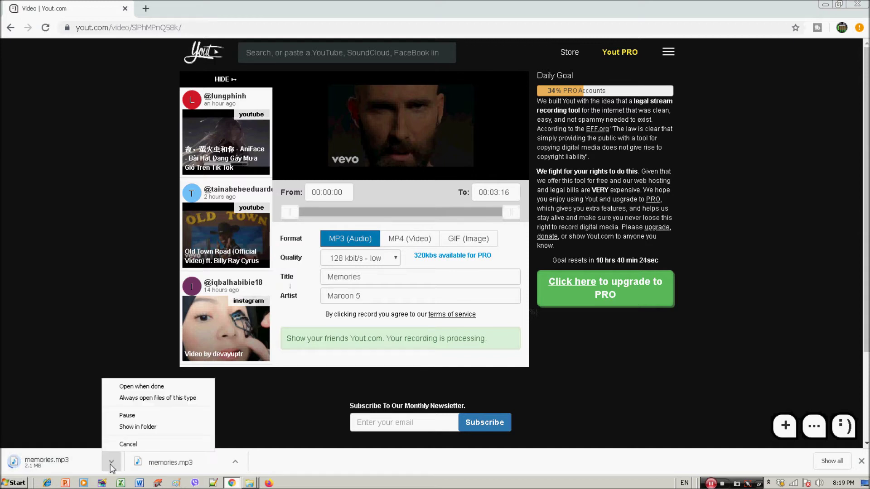
click(128, 445)
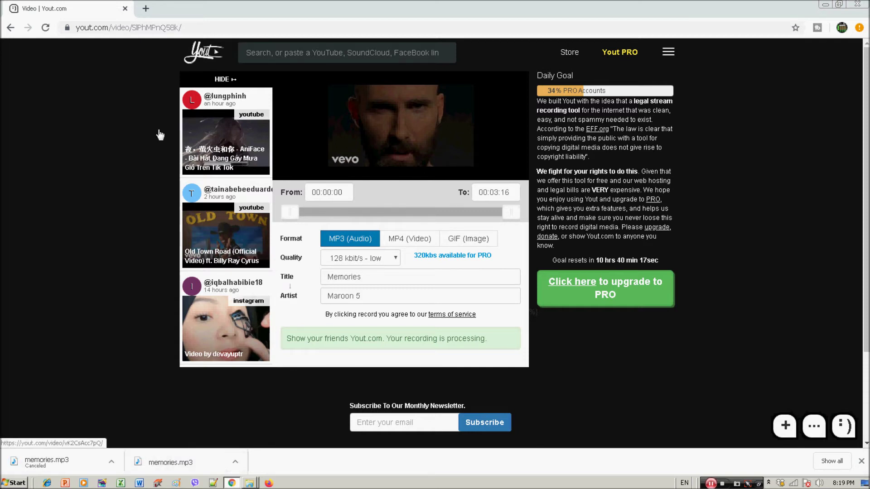
Reload the Yout page for the Memories video and record it as an MP3
click(207, 27)
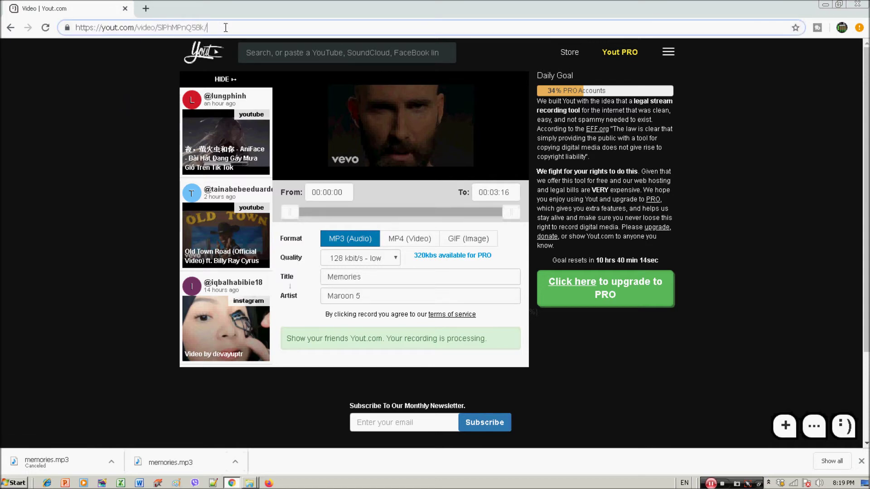
key(Return)
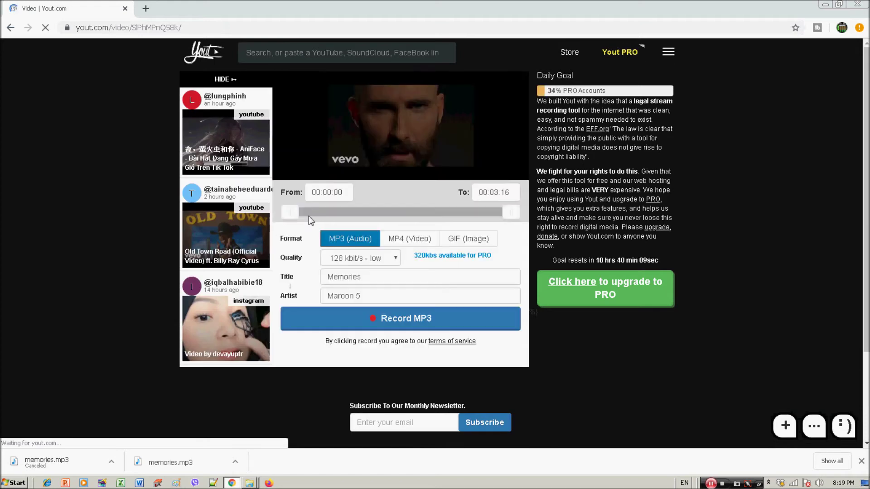
click(387, 321)
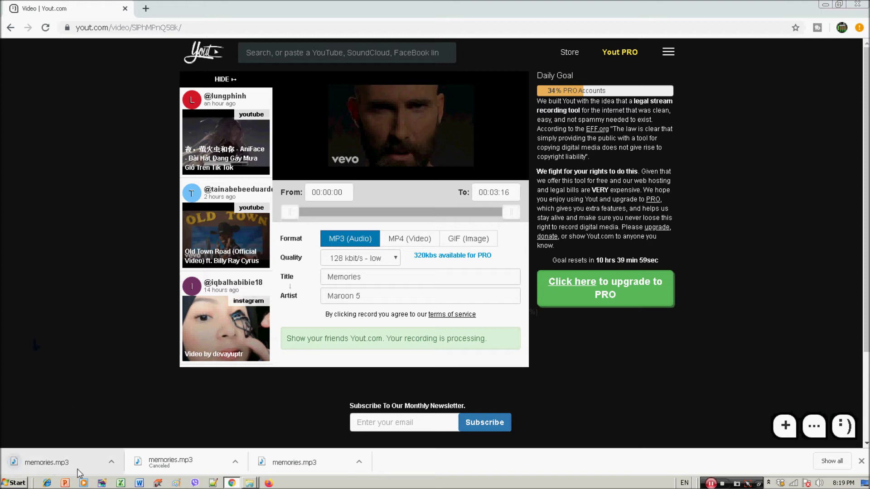
Show the downloaded memories.mp3 in its folder and open it in Cool Edit Pro as 44100 Hz, stereo, 16-bit
click(111, 462)
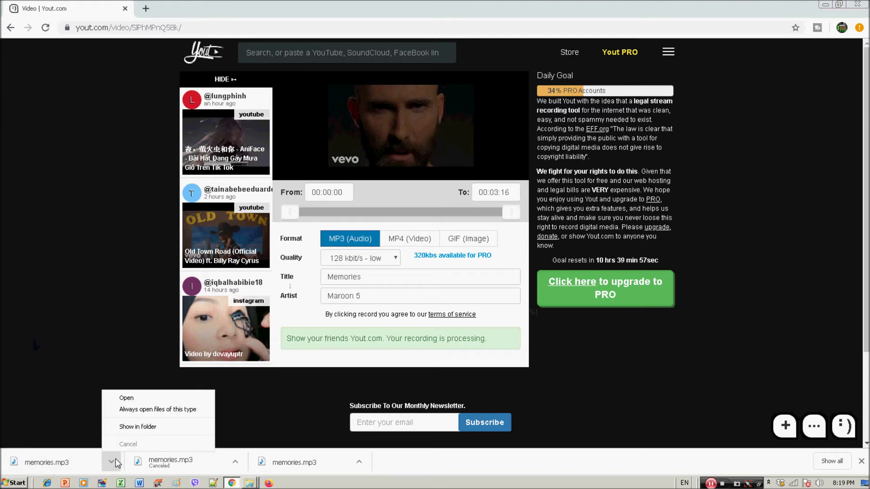
click(138, 427)
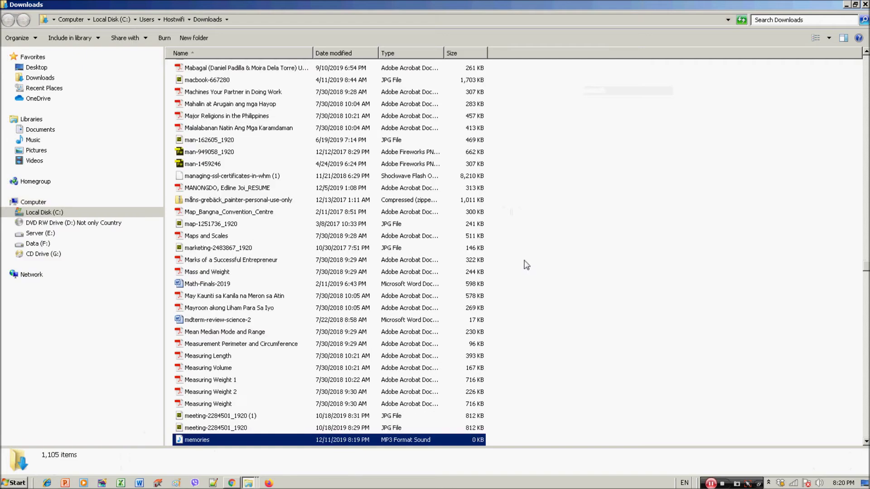
right_click(265, 442)
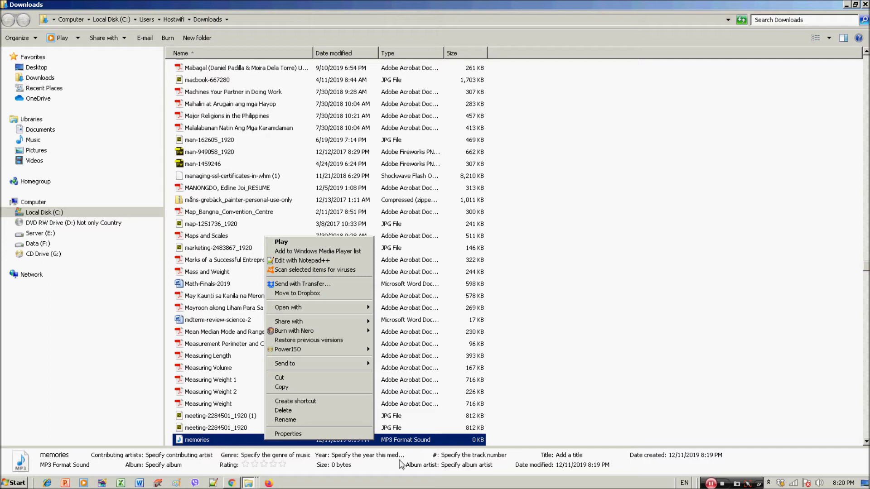
right_click(217, 442)
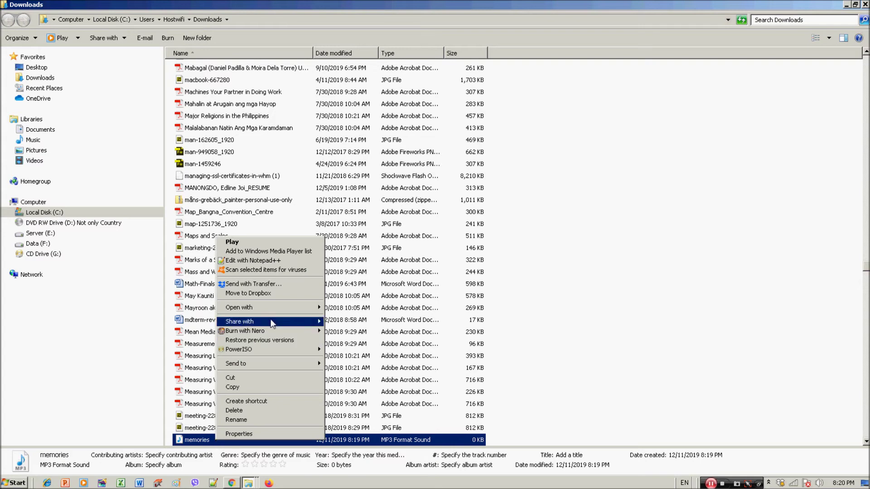
mouse_move(313, 307)
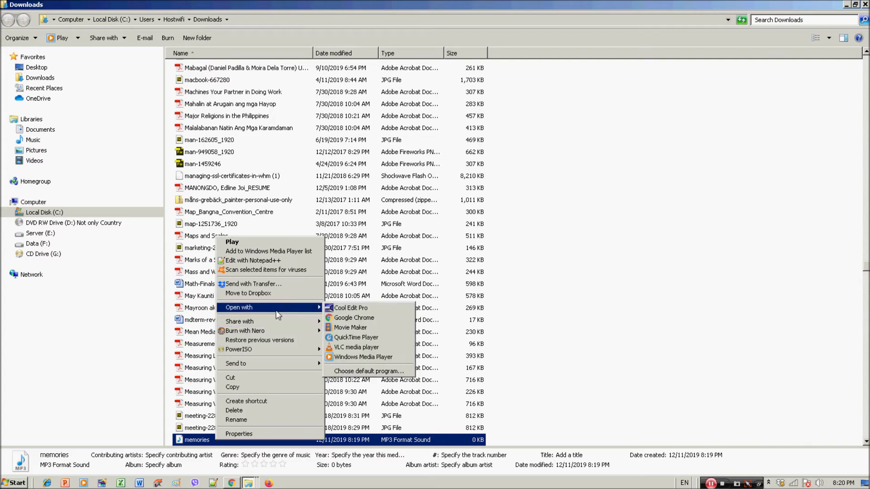
click(349, 310)
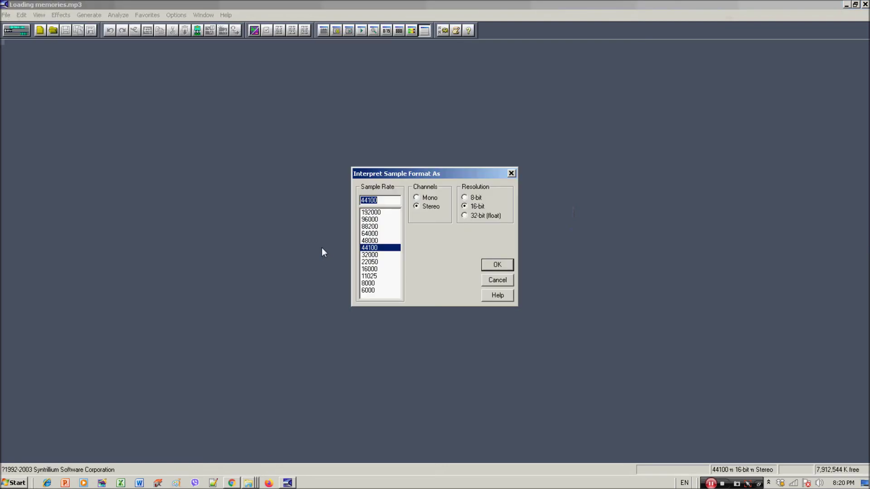
click(498, 266)
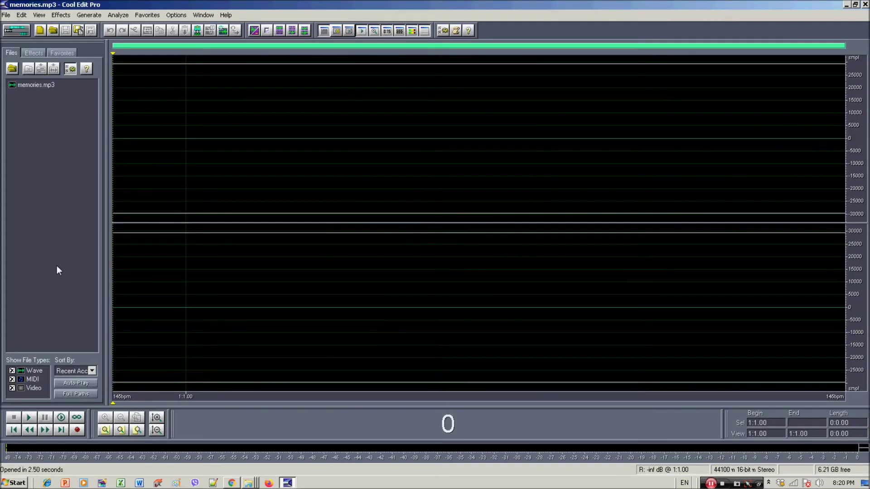
Open the memories song from the NEW-SONGS folder in Music and play its opening briefly
key(ctrl+o)
click(230, 44)
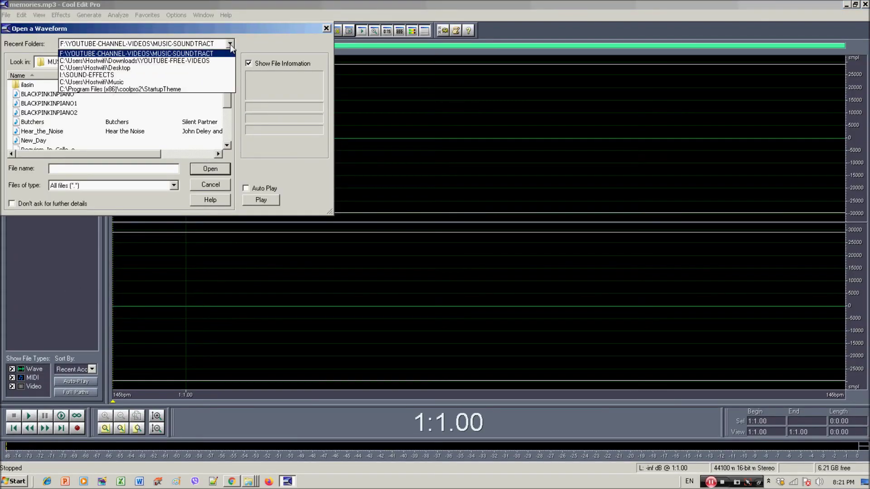
click(114, 82)
double_click(41, 113)
click(32, 85)
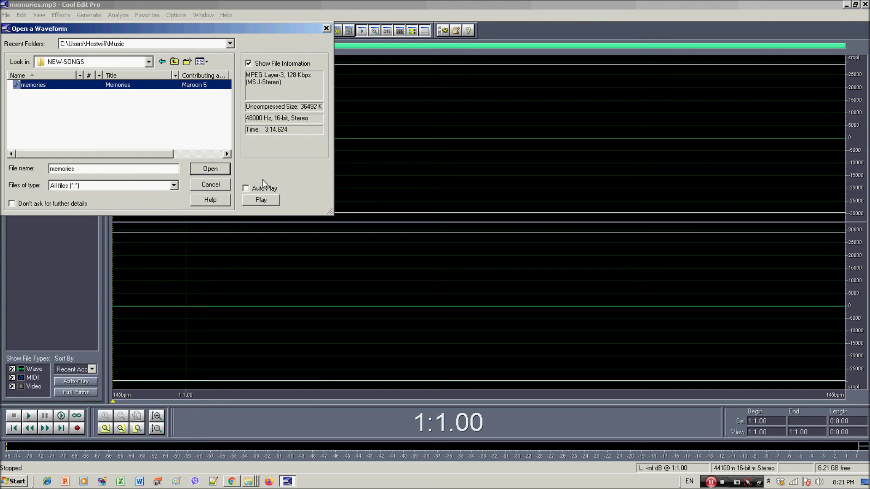
click(211, 170)
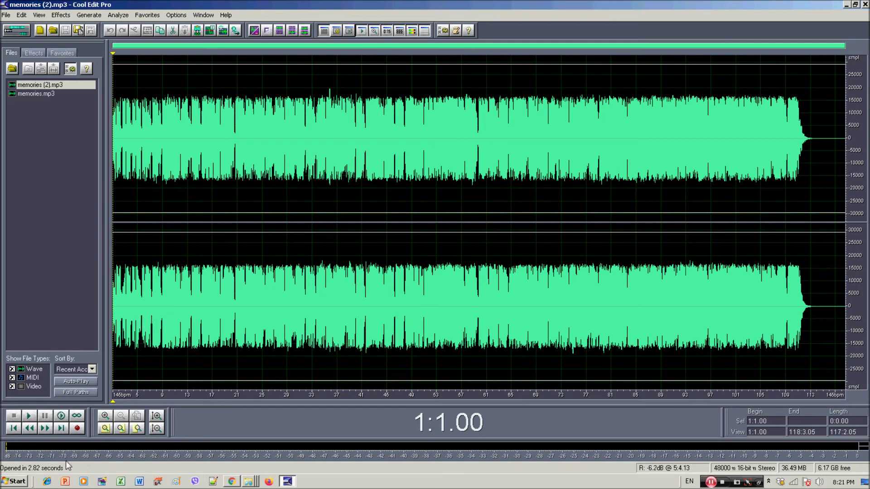
click(28, 416)
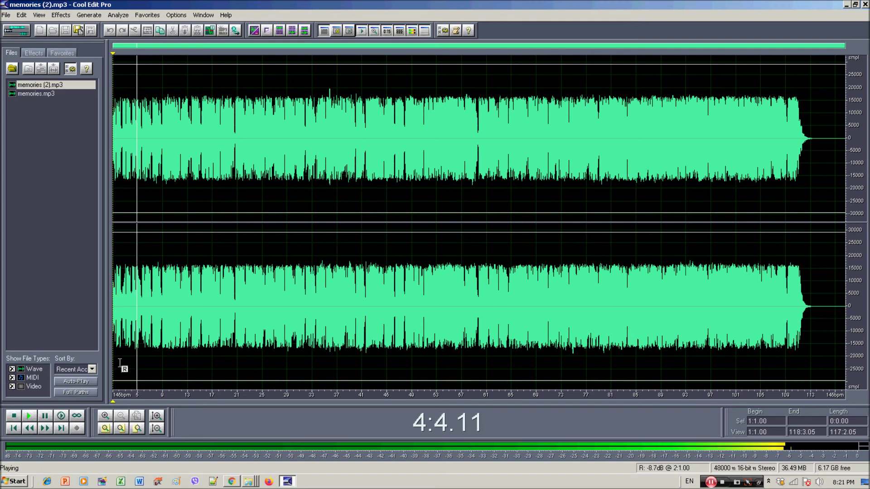
click(14, 416)
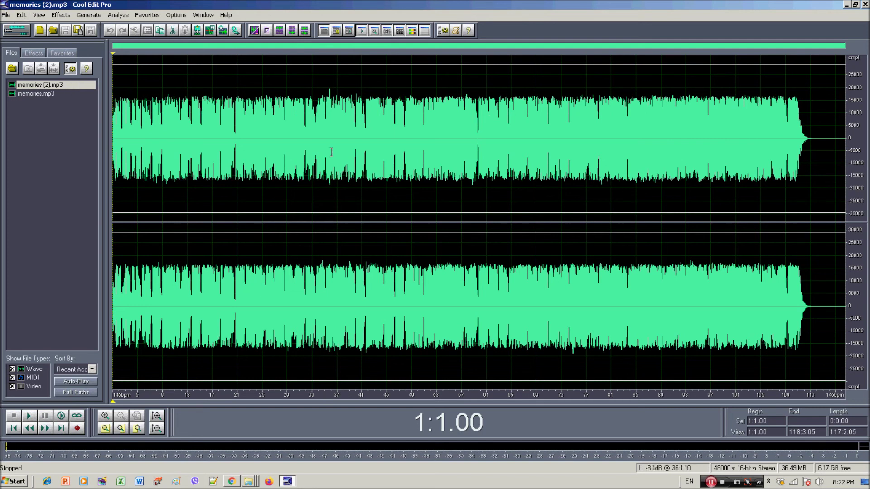
Zoom in on the waveform and insert 10 seconds of silence at 47:4.11
right_click(212, 45)
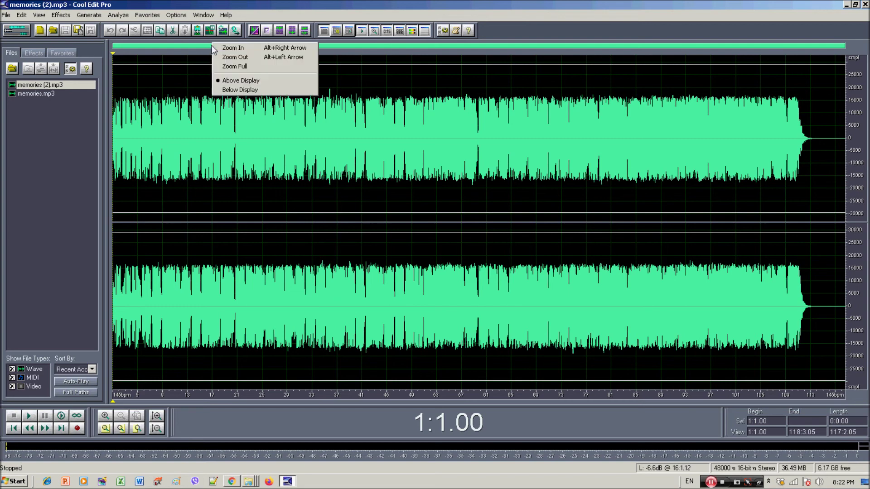
click(236, 48)
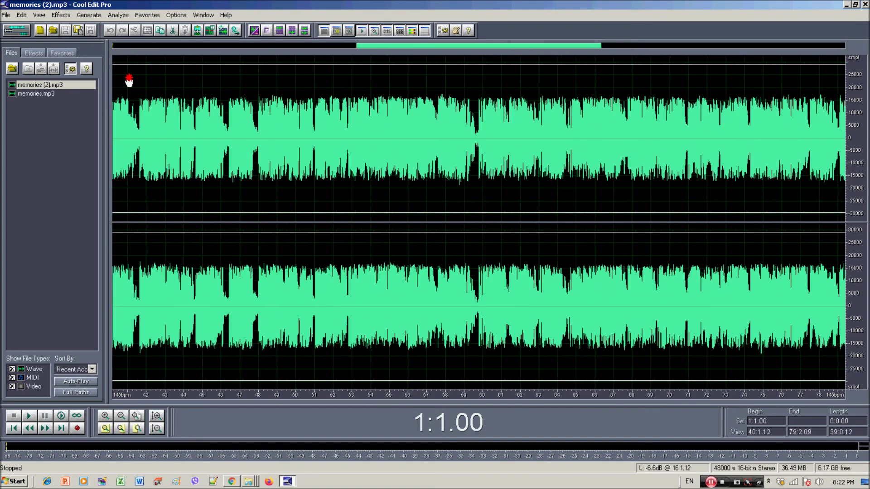
click(257, 123)
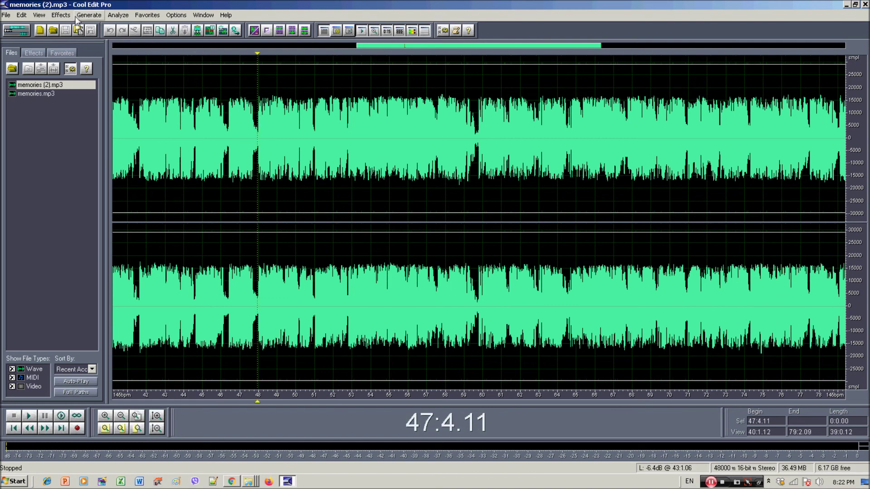
click(90, 15)
click(99, 22)
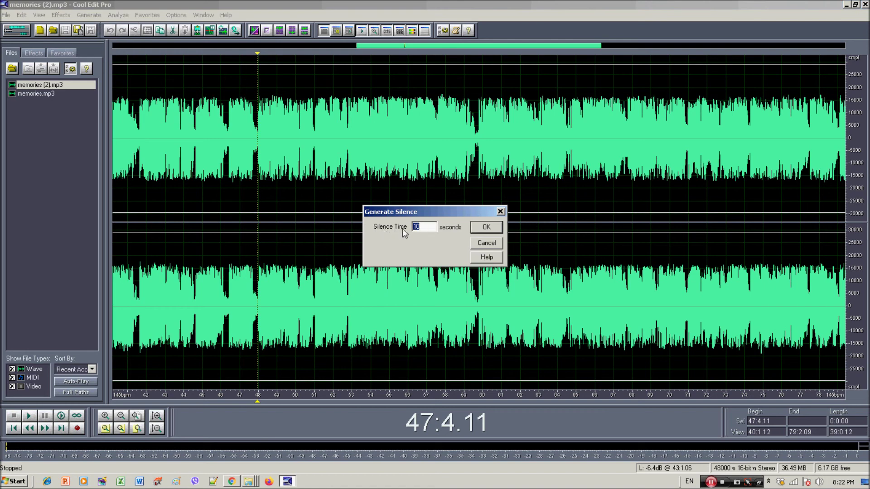
click(488, 229)
Play the track from 46:3.08 through the inserted silence into the following music, then stop playback
click(304, 172)
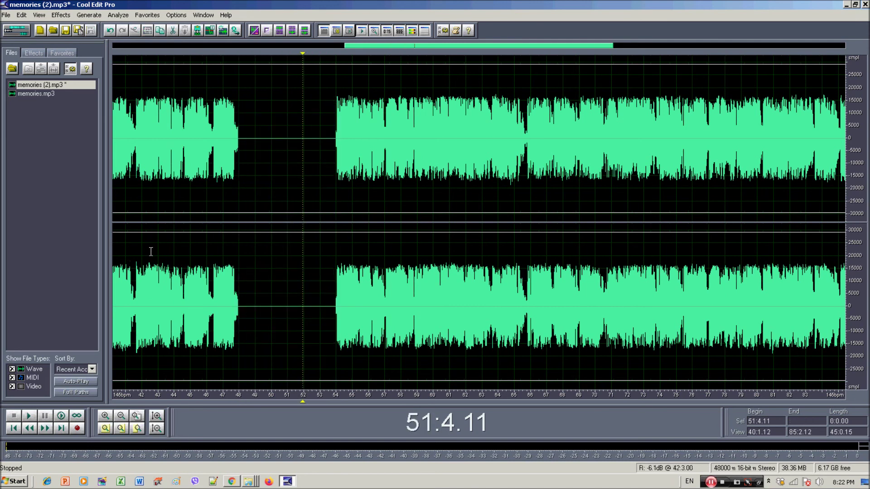
click(217, 190)
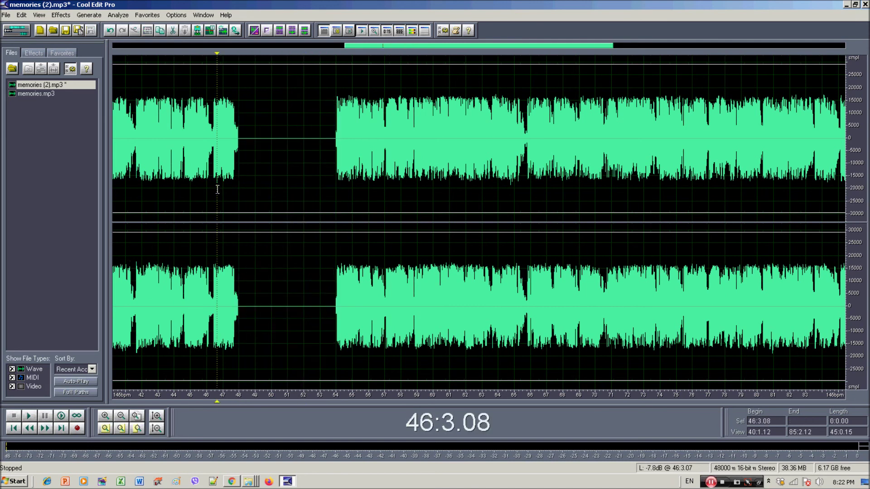
click(30, 416)
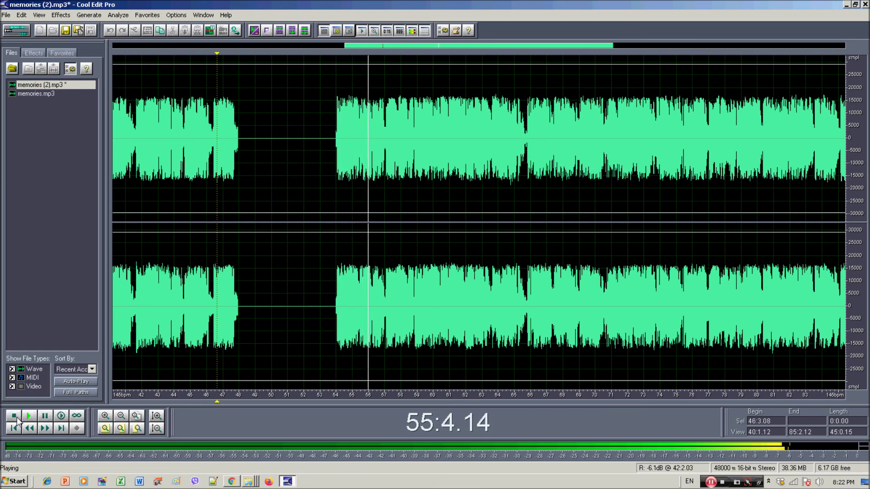
click(17, 418)
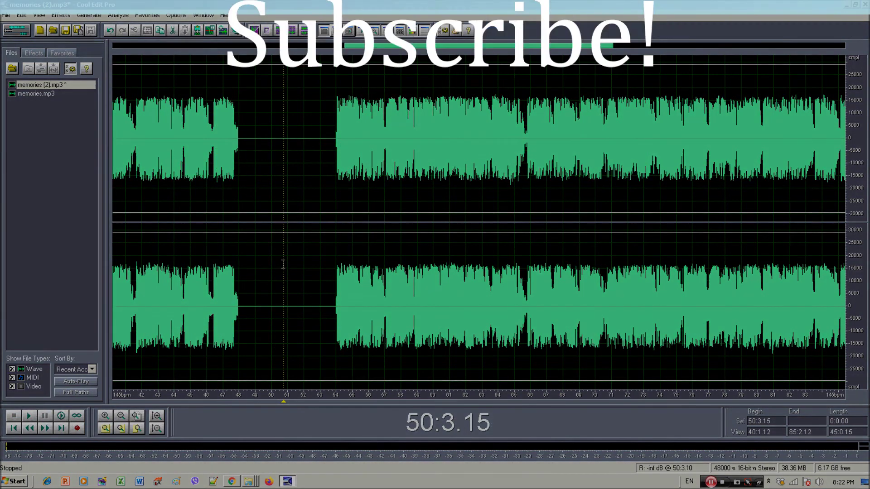